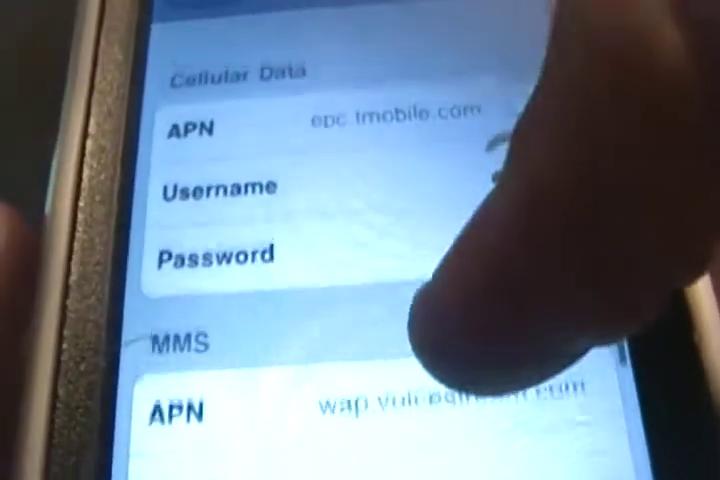
pyautogui.moveTo(480, 300); pyautogui.dragTo(430, 50)
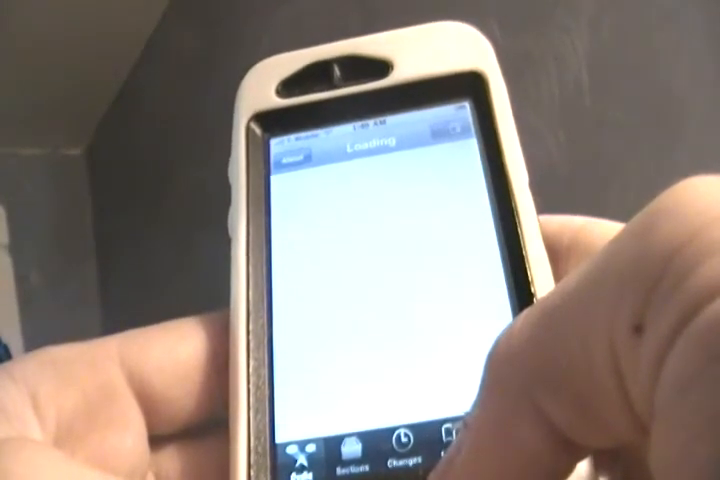
# - Switch to Cydia's Manage page listing Packages, Sources and Storage
pyautogui.click(450, 435)
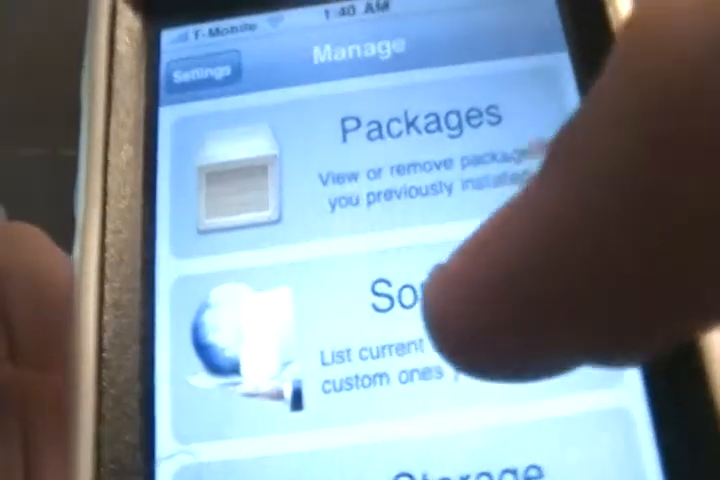
# - Show the Sources list with SiNfuL iPhone Repo, BigBoss and iSpazio
pyautogui.click(420, 355)
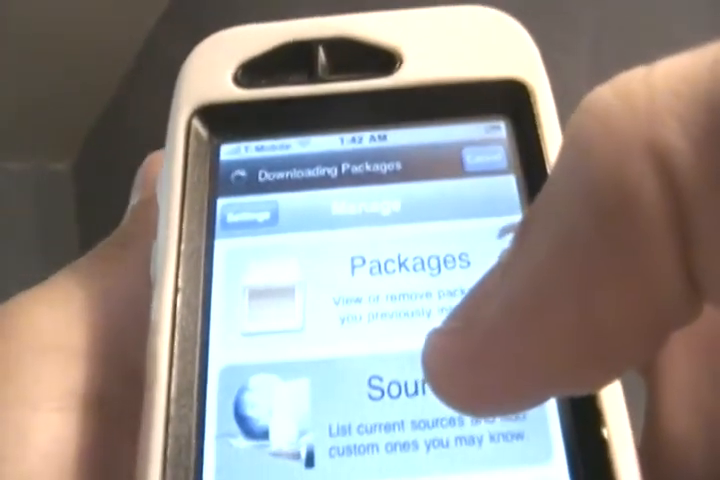
# - Return to the Sources list while package lists keep downloading
pyautogui.click(400, 395)
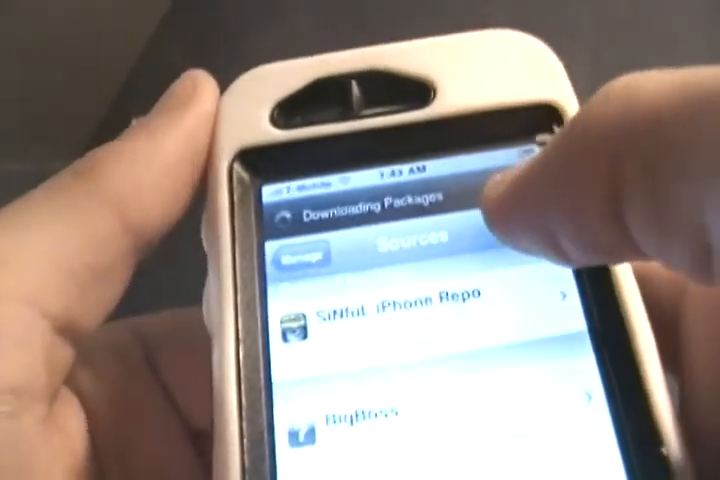
# - Put Sources into edit mode and bring up the Enter Cydia/APT URL prompt
pyautogui.click(487, 187)
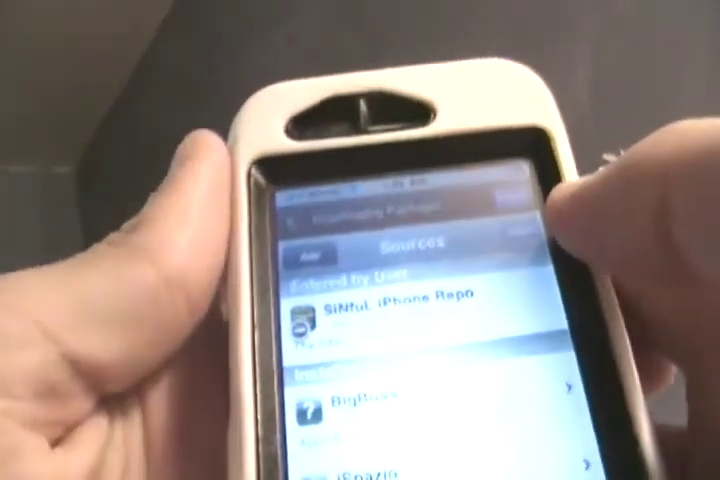
pyautogui.click(287, 258)
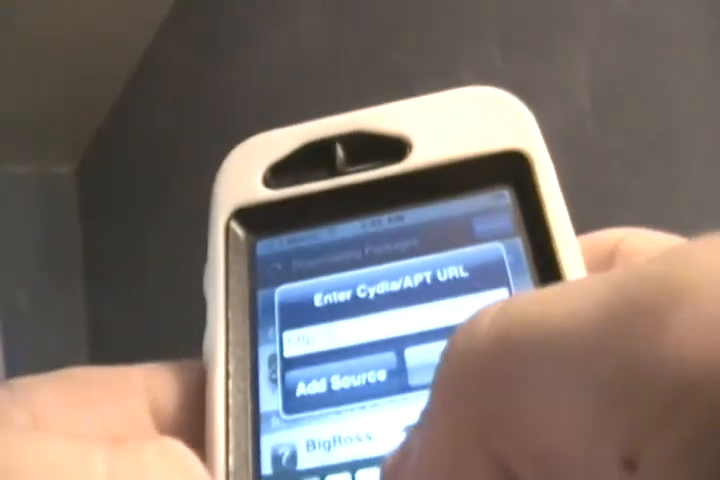
pyautogui.write('cydia.h')
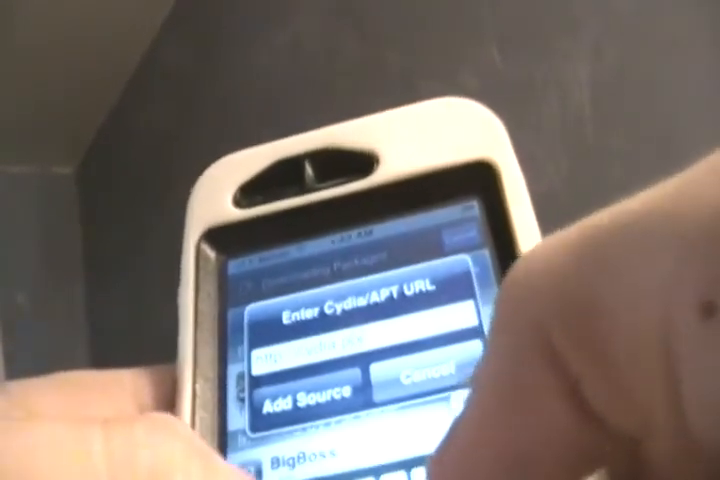
pyautogui.write('ackulo')
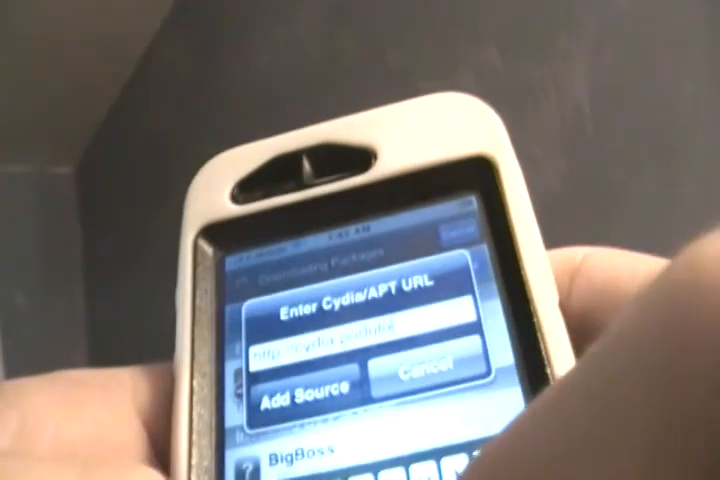